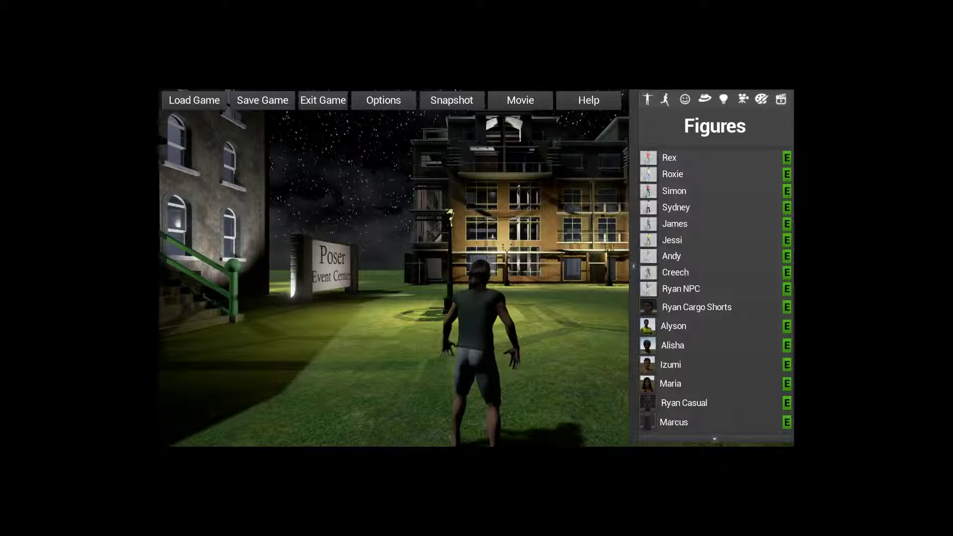
- Browse the figures list, try other figures including Pauline, then return to the cargo-shorts figure
left_click(714, 439)
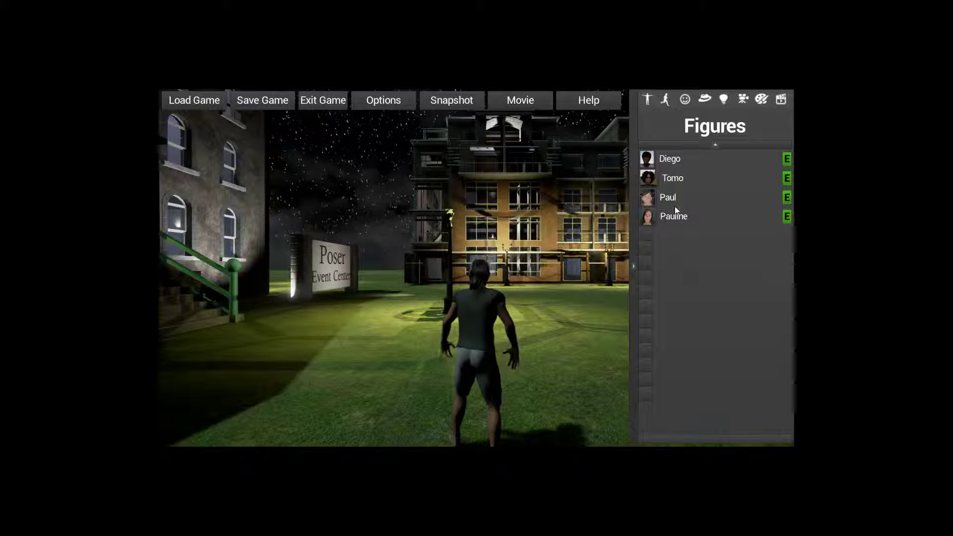
left_click(645, 199)
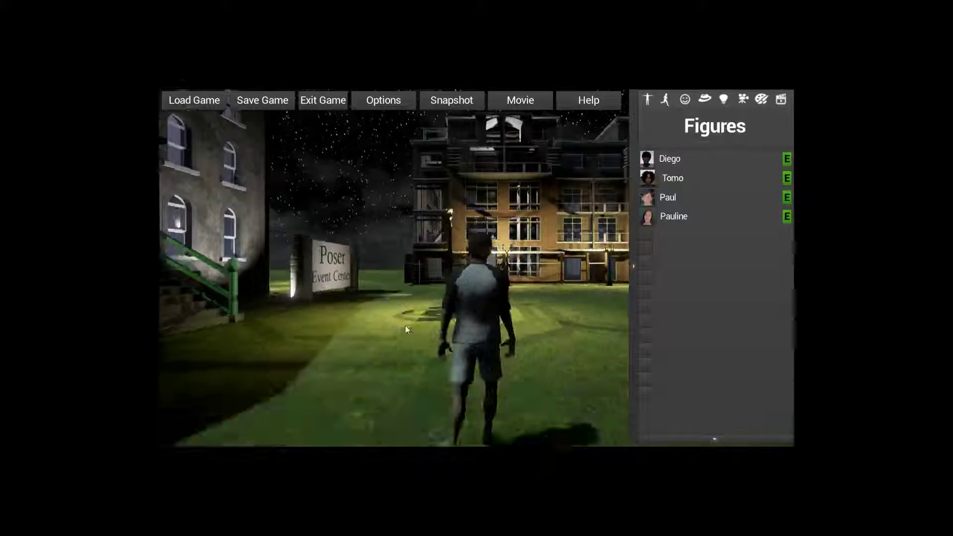
left_click_drag(378, 326, 560, 347)
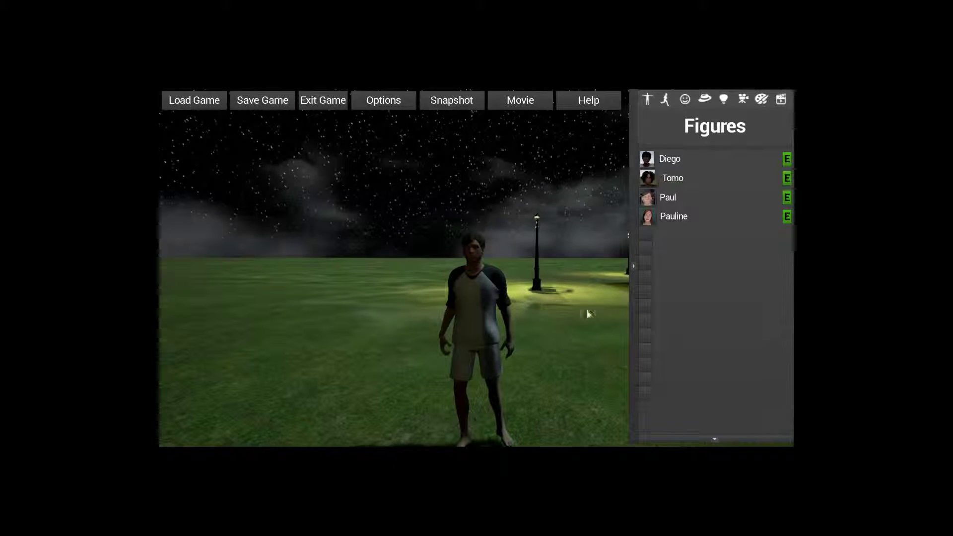
left_click(646, 216)
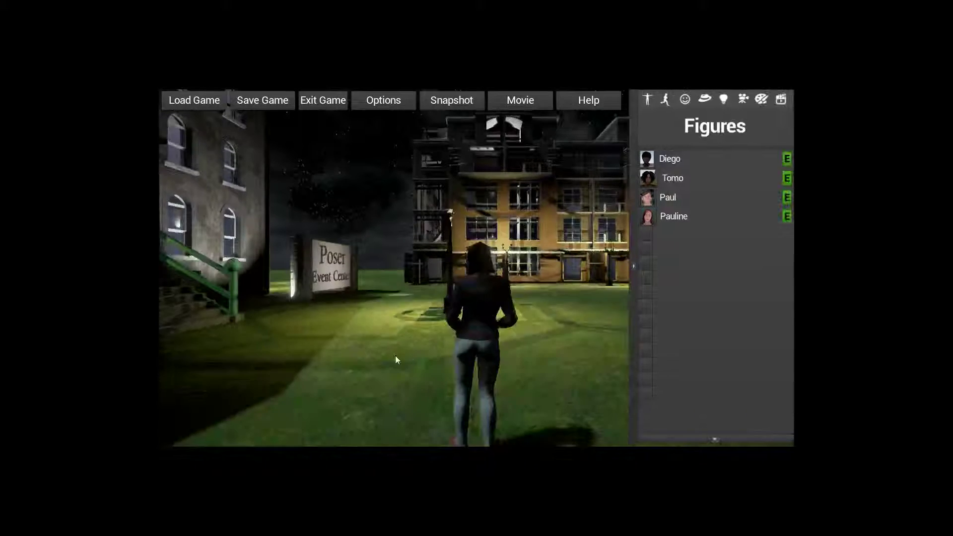
left_click_drag(395, 355, 528, 381)
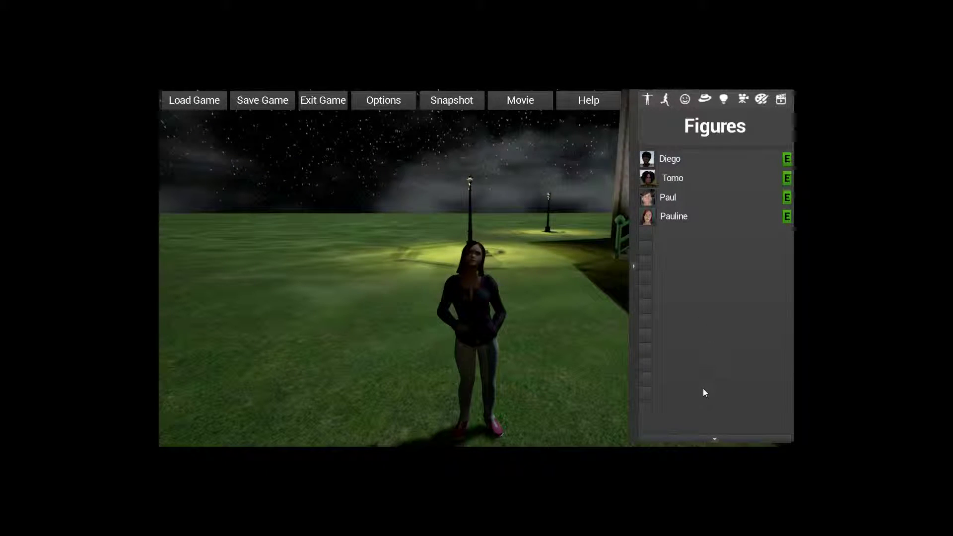
left_click(714, 439)
left_click(718, 146)
left_click(718, 146)
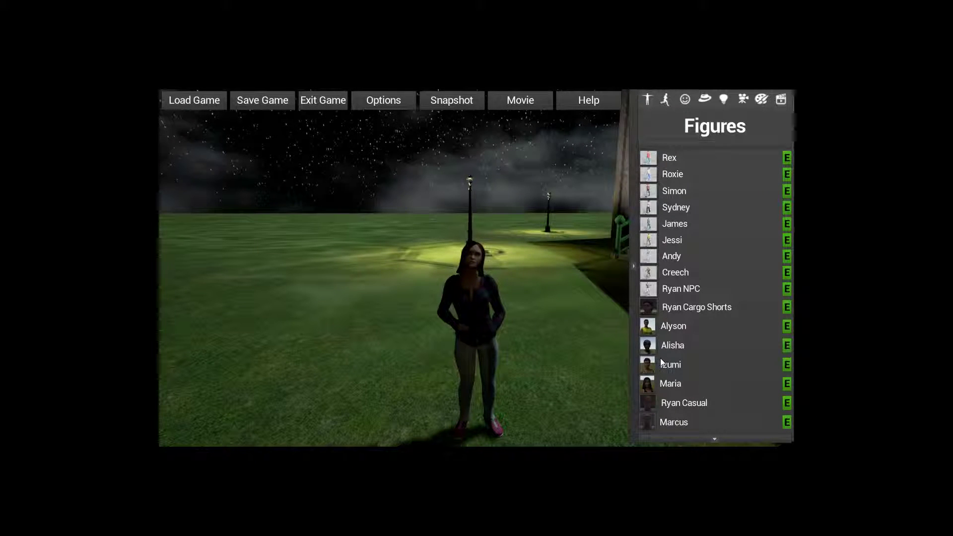
left_click(647, 312)
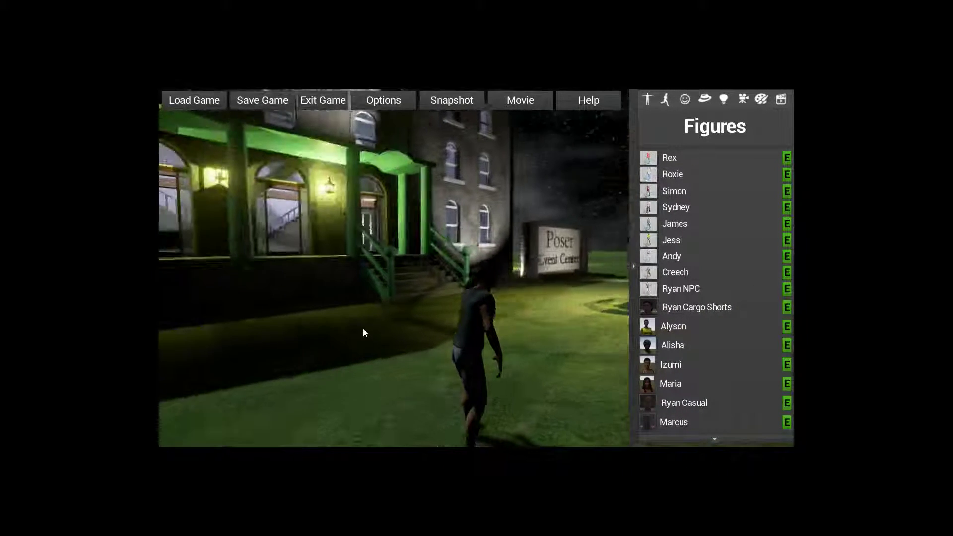
- Walk the figure up the steps, down the hallway and through the green door into the room
left_click_drag(397, 347, 276, 350)
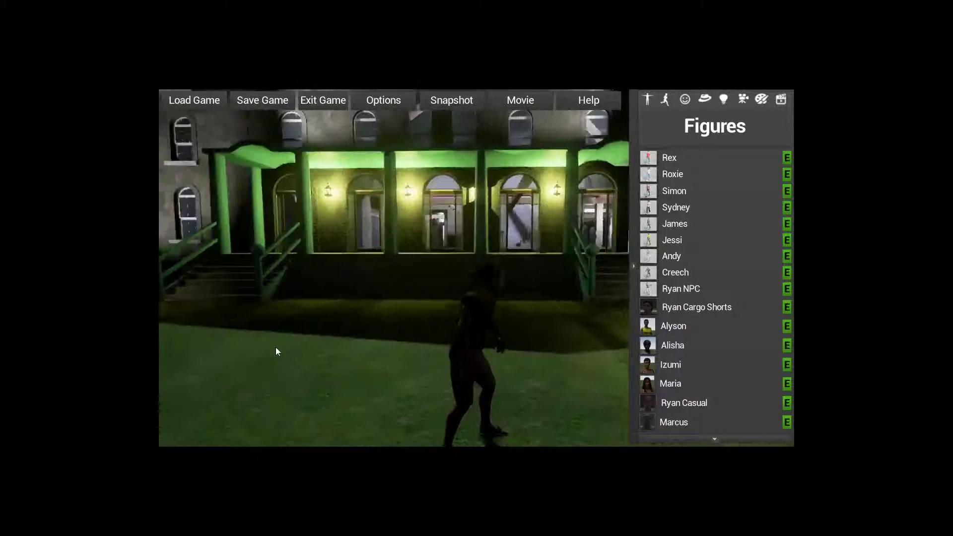
left_click_drag(366, 308, 433, 336)
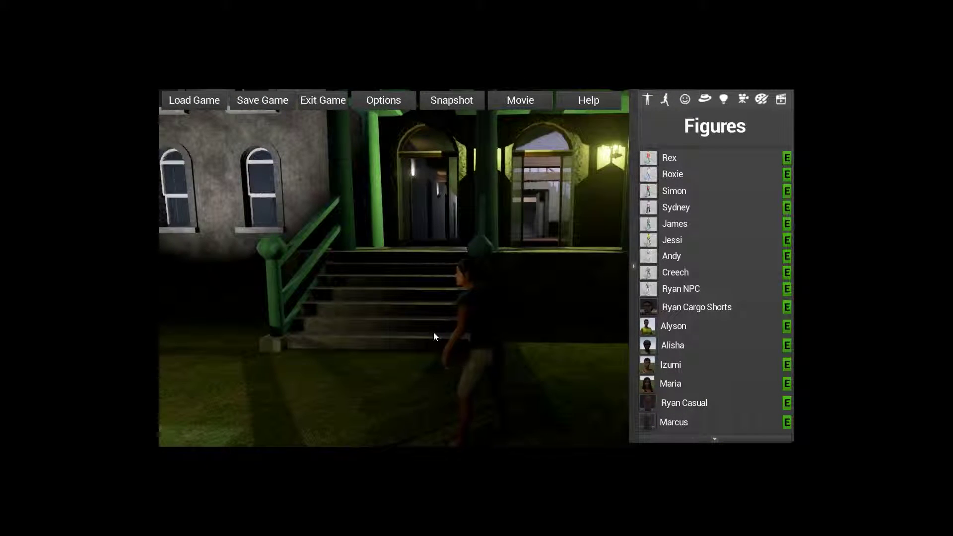
key("w")
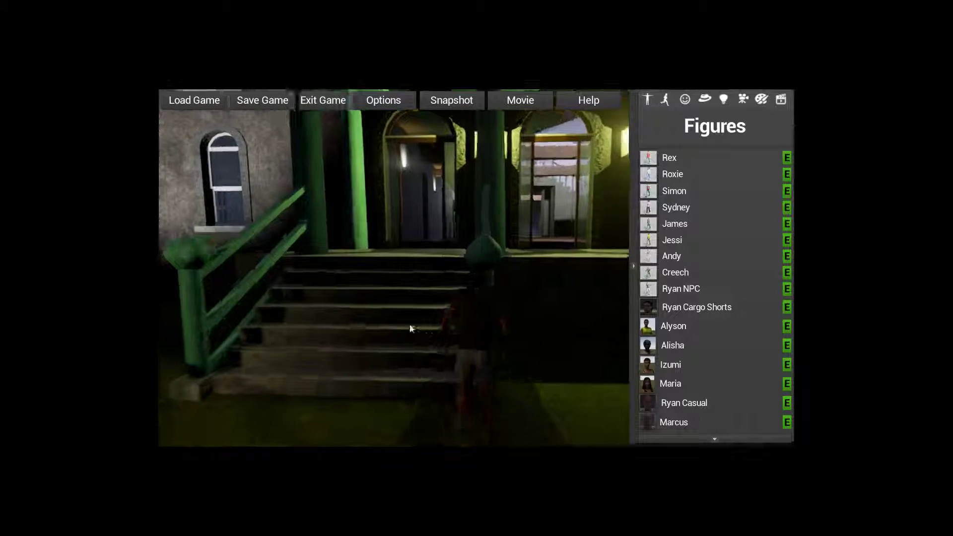
key("w")
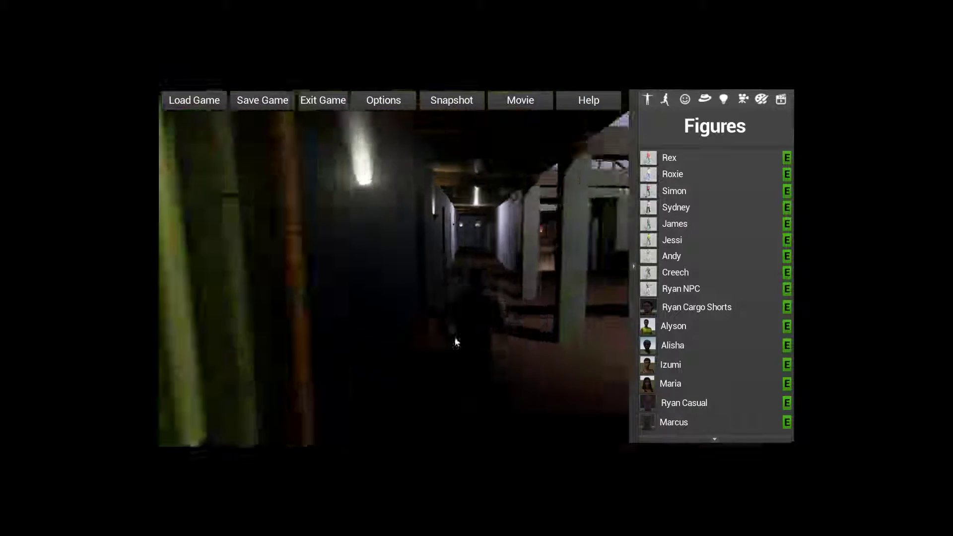
key("w")
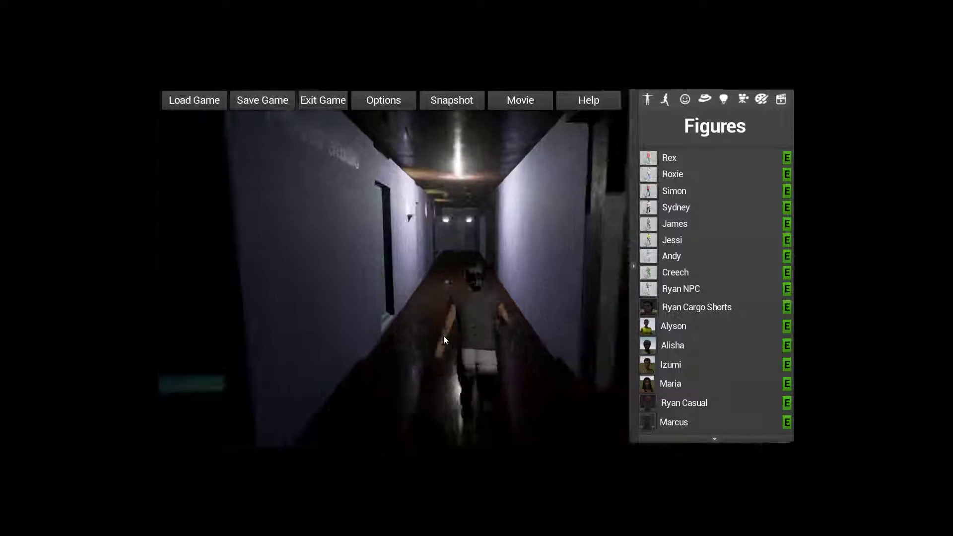
key("w")
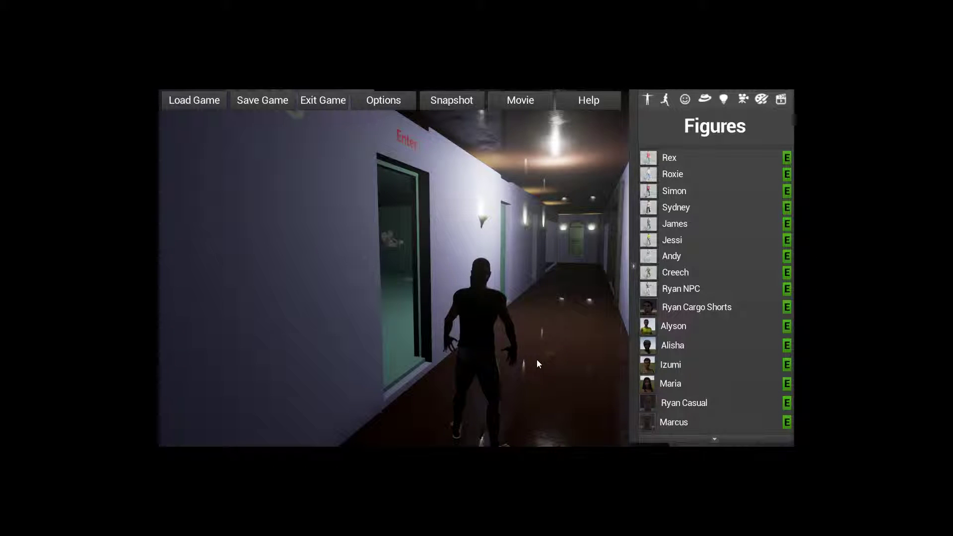
key("a")
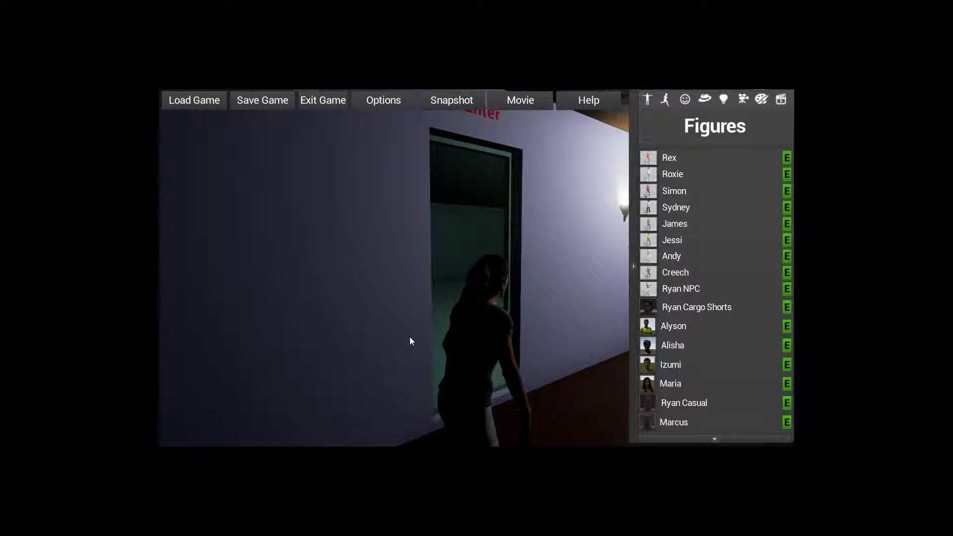
key("w")
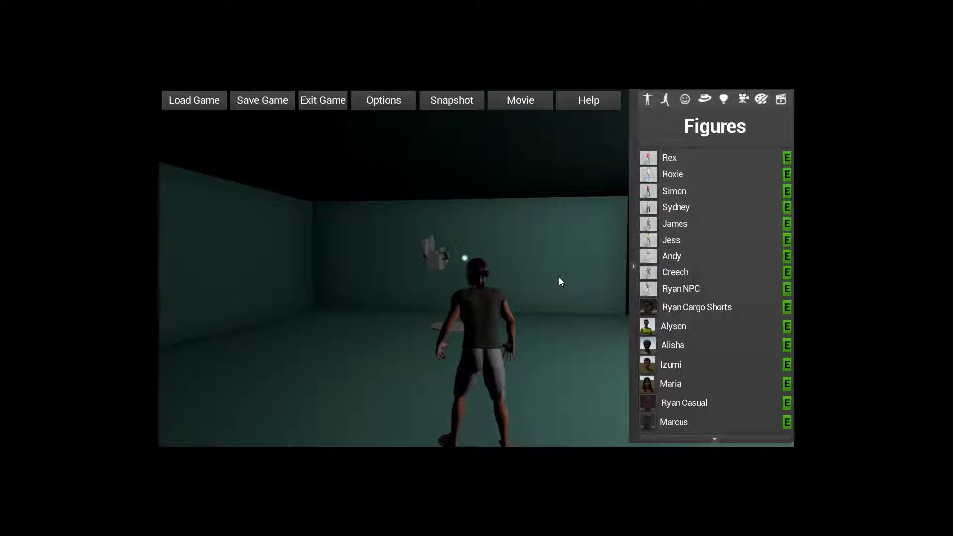
- Run Photo Studio Setup from the Cameras options to open the Paramount three-point lighting settings
left_click(742, 100)
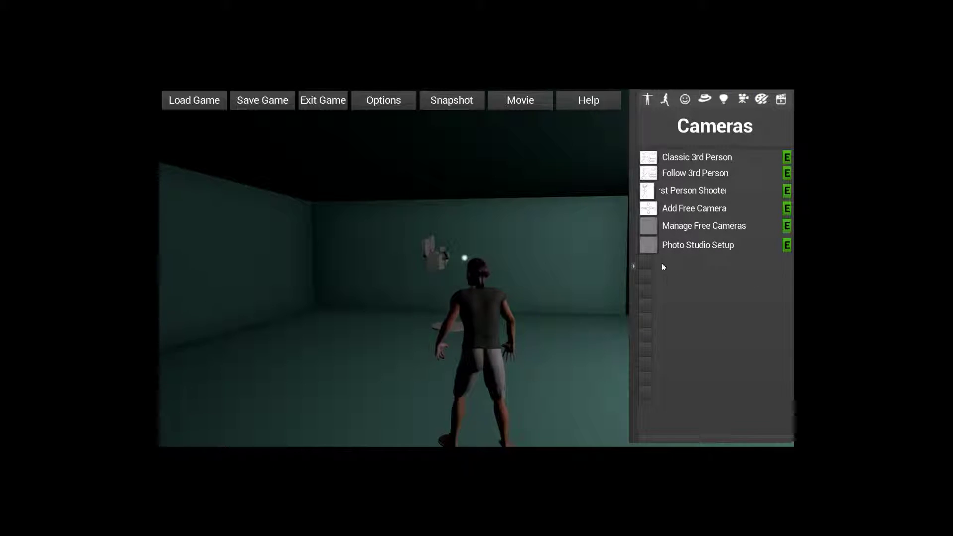
left_click(643, 246)
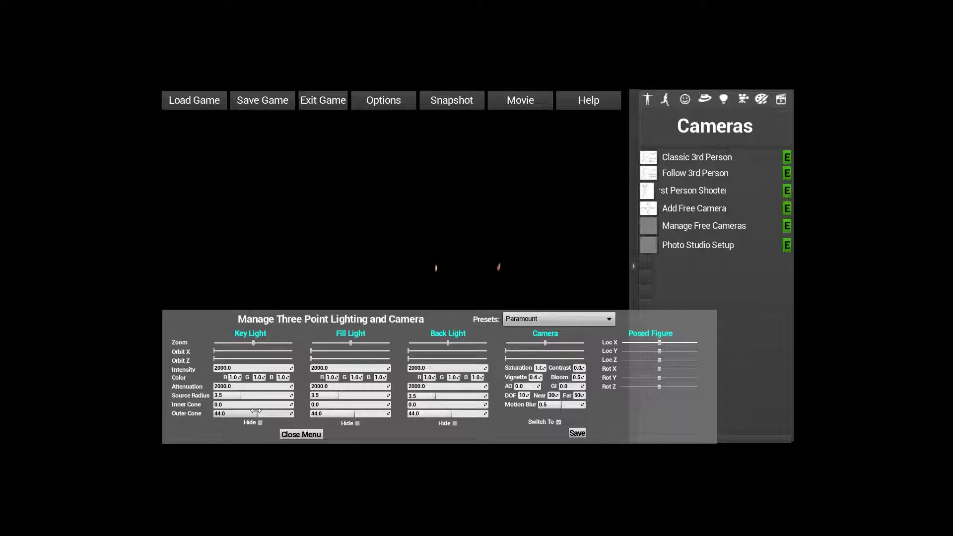
- Narrow the key light's outer cone to about 14.47 and zoom the key light in close to the face
left_click_drag(256, 410, 227, 414)
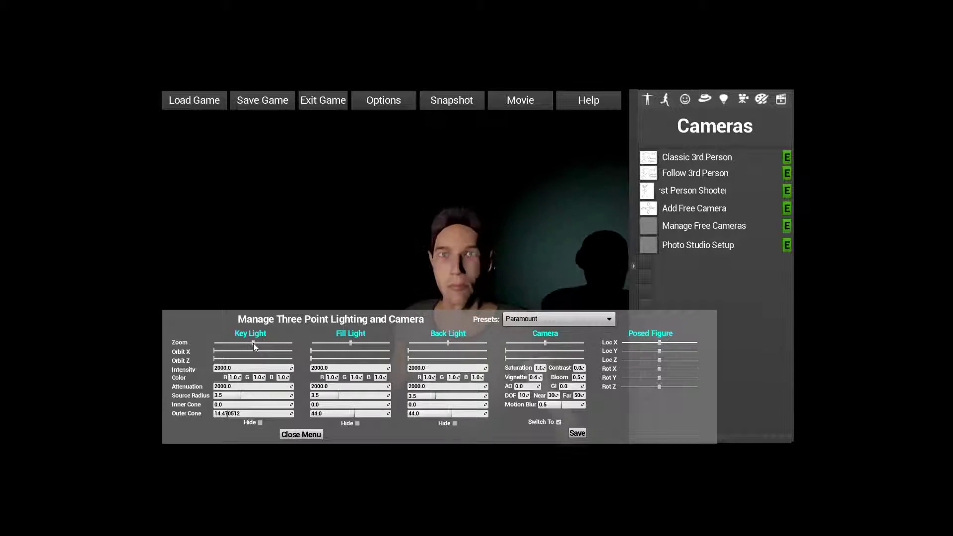
left_click_drag(245, 342, 232, 344)
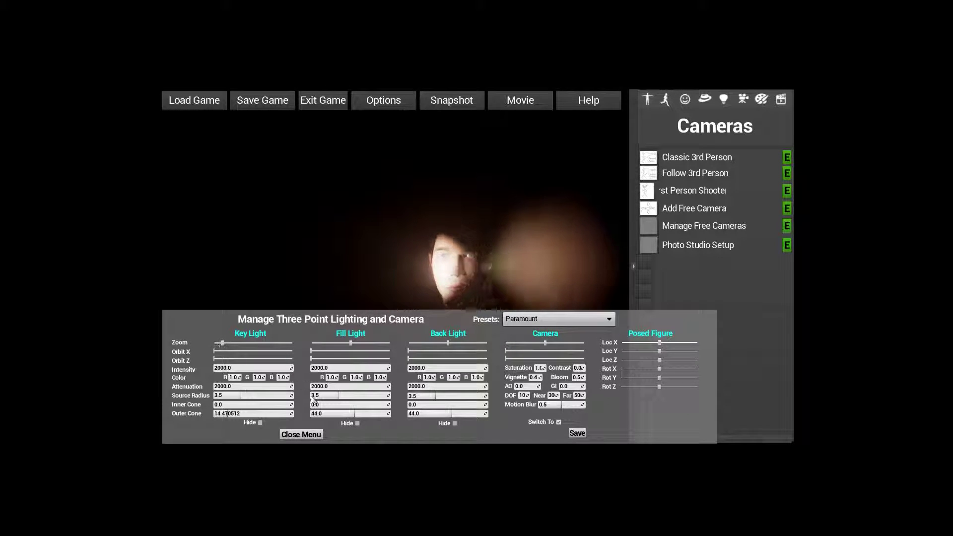
- Slightly narrow the fill cone, toggle the key lamp, widen the camera shot and swing the fill light aside
left_click_drag(356, 411, 352, 411)
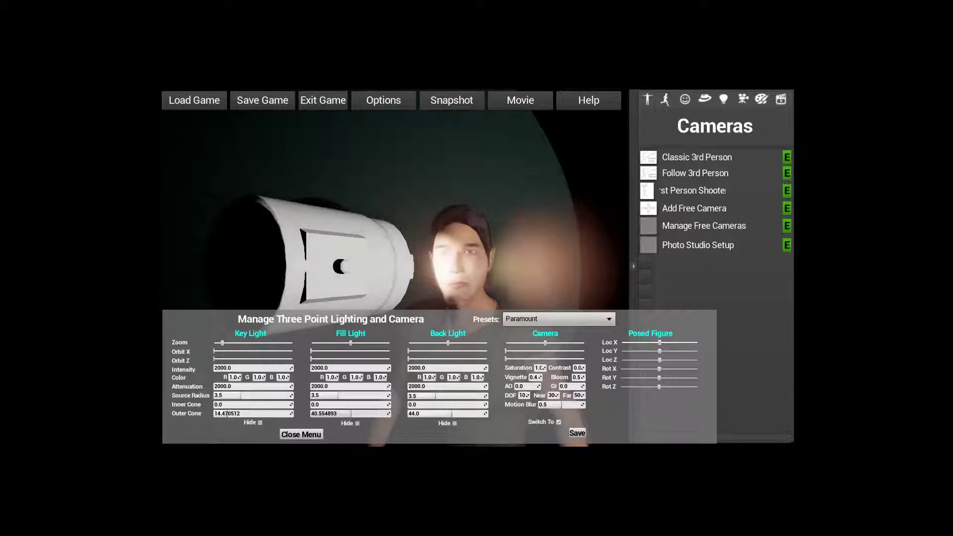
left_click(259, 425)
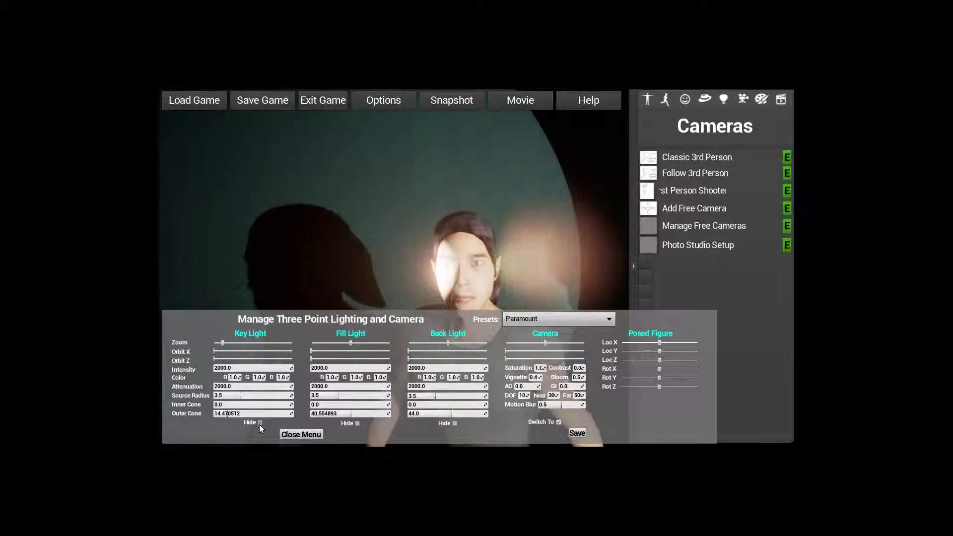
left_click(259, 423)
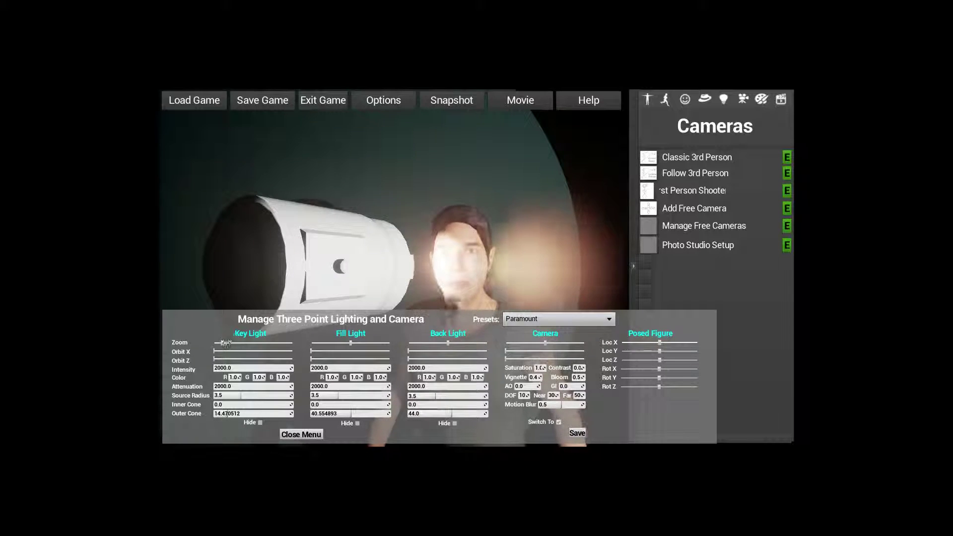
left_click_drag(226, 343, 230, 343)
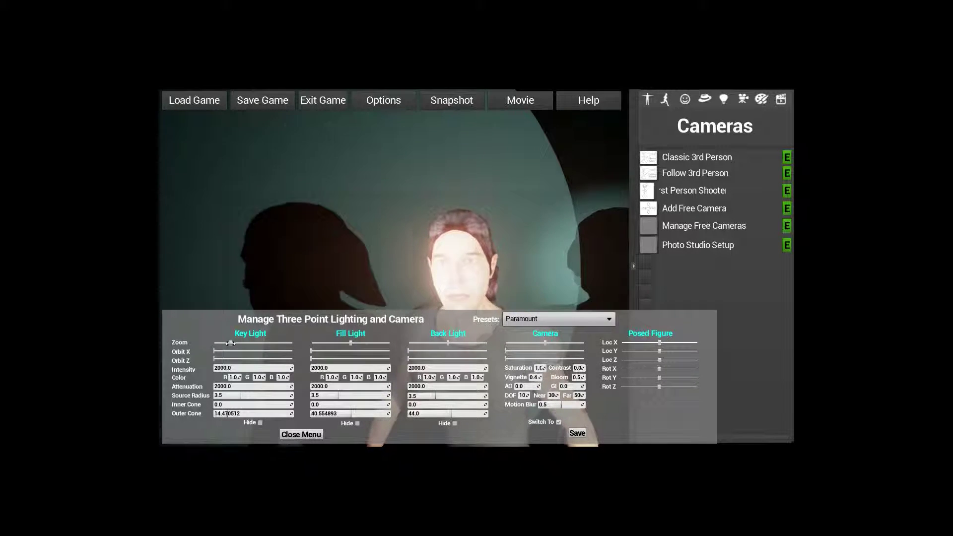
left_click_drag(230, 343, 227, 344)
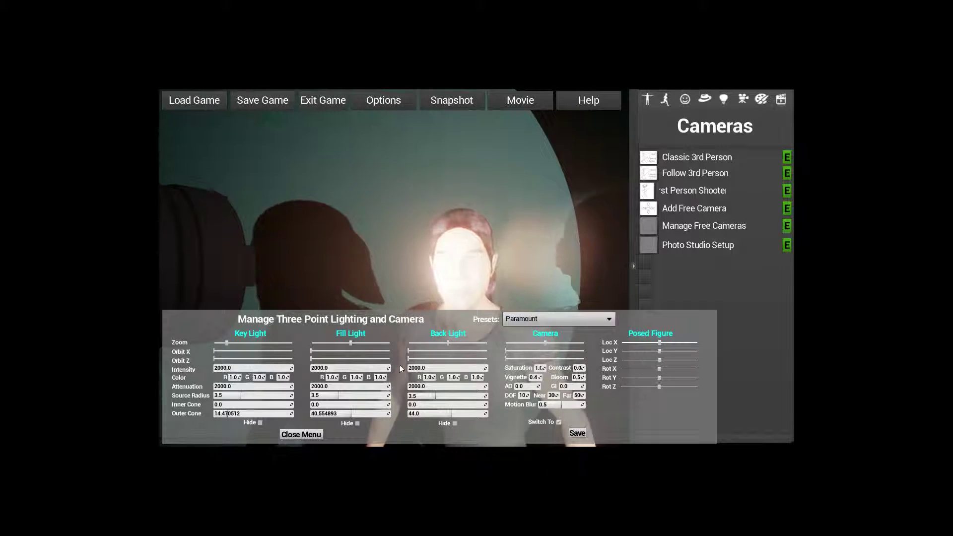
left_click(545, 344)
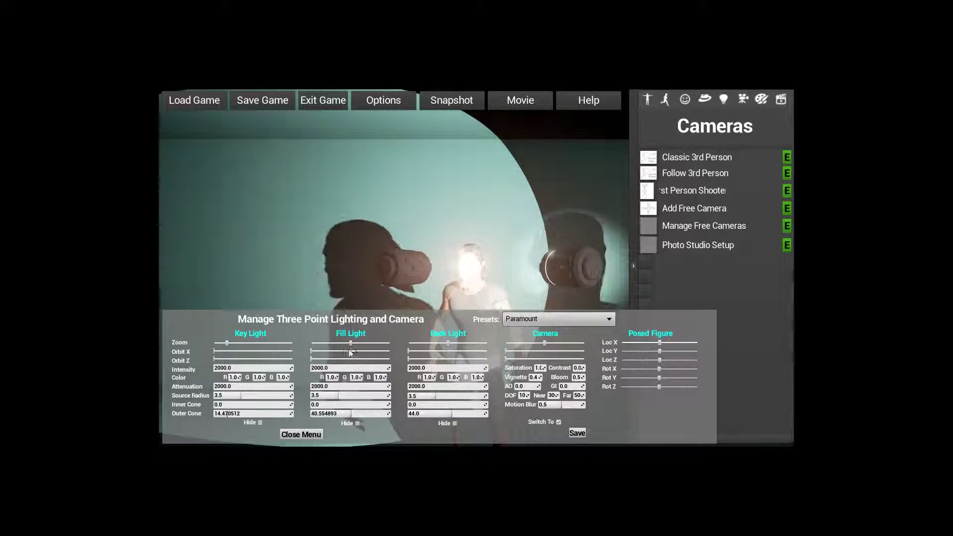
left_click_drag(350, 353, 324, 365)
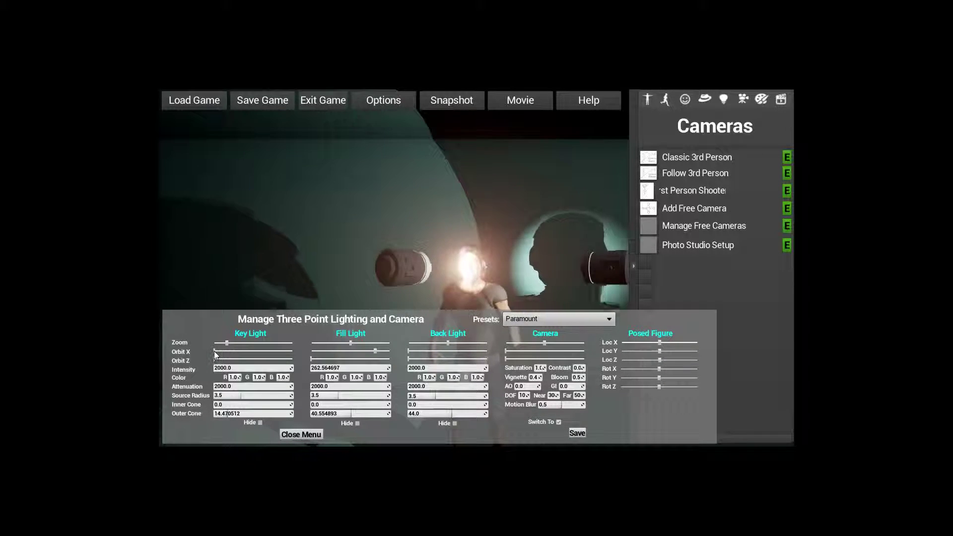
- Swing the key light to the figure's left and orbit the camera to a side view
mouse_move(214, 352)
left_mouse_down()
mouse_move(242, 348)
mouse_move(230, 350)
left_mouse_up()
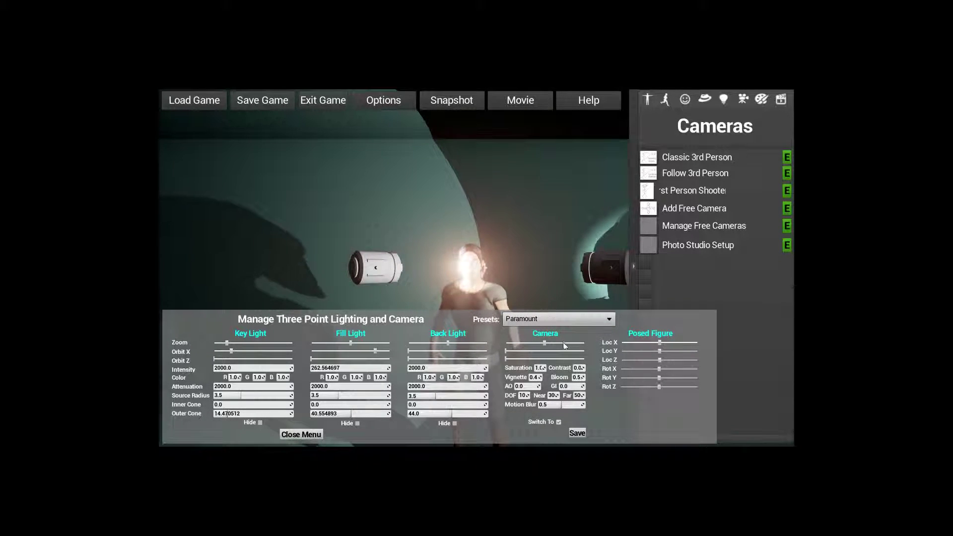
left_click(506, 351)
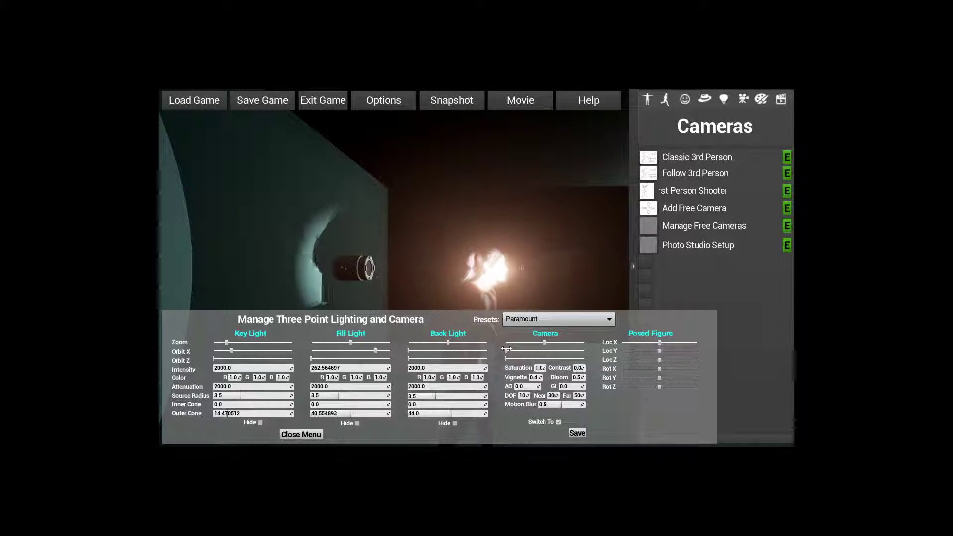
left_click_drag(507, 349, 550, 350)
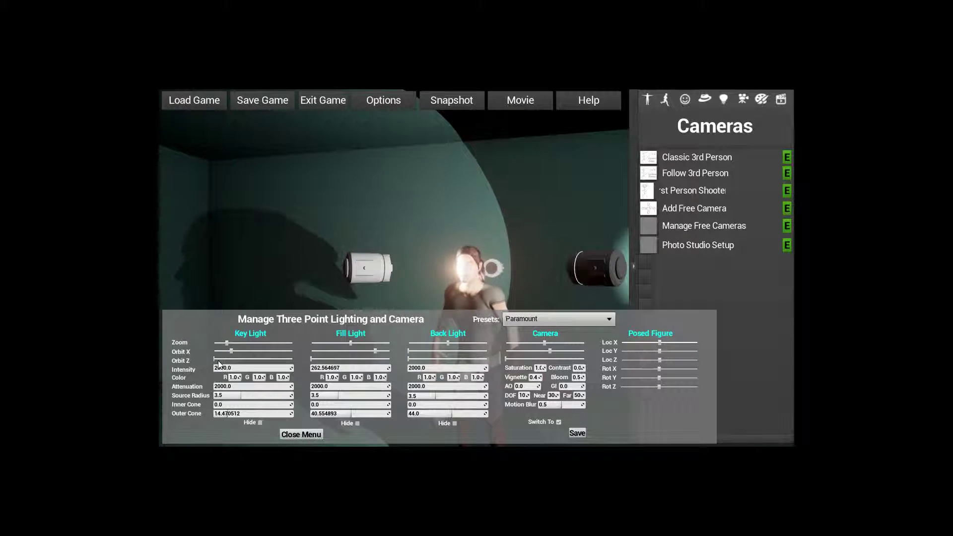
- Raise the key light above the figure and nudge the posed figure's Y location sideways
left_click_drag(214, 359, 219, 358)
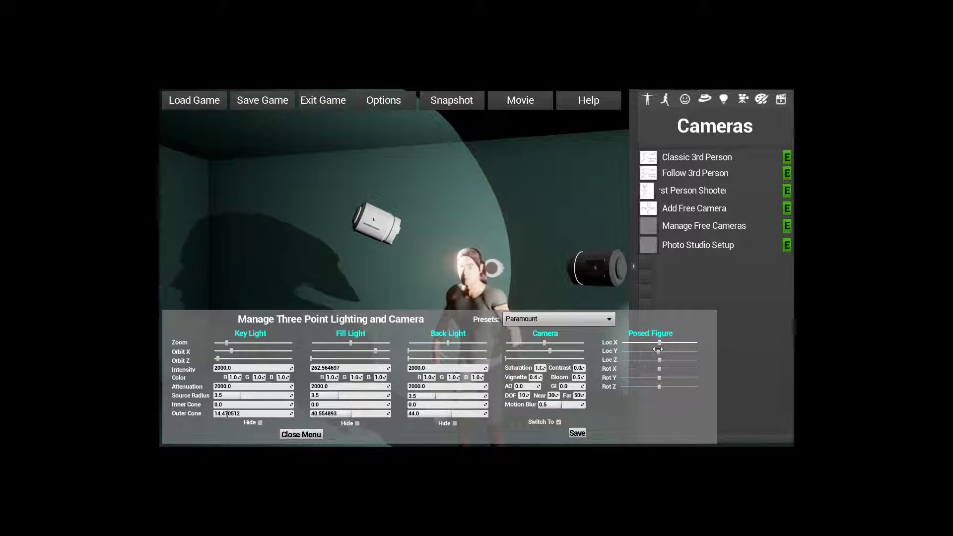
left_click_drag(657, 349, 653, 351)
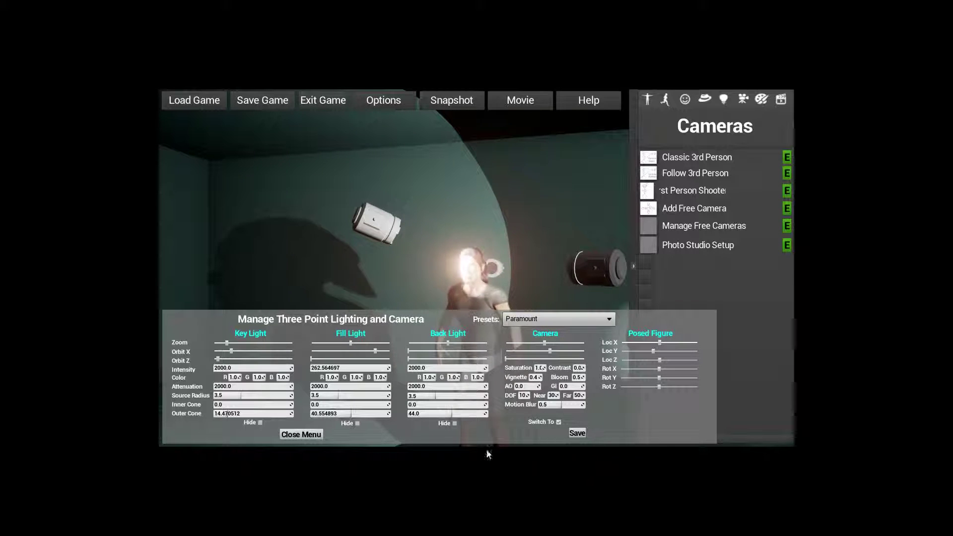
left_click(558, 424)
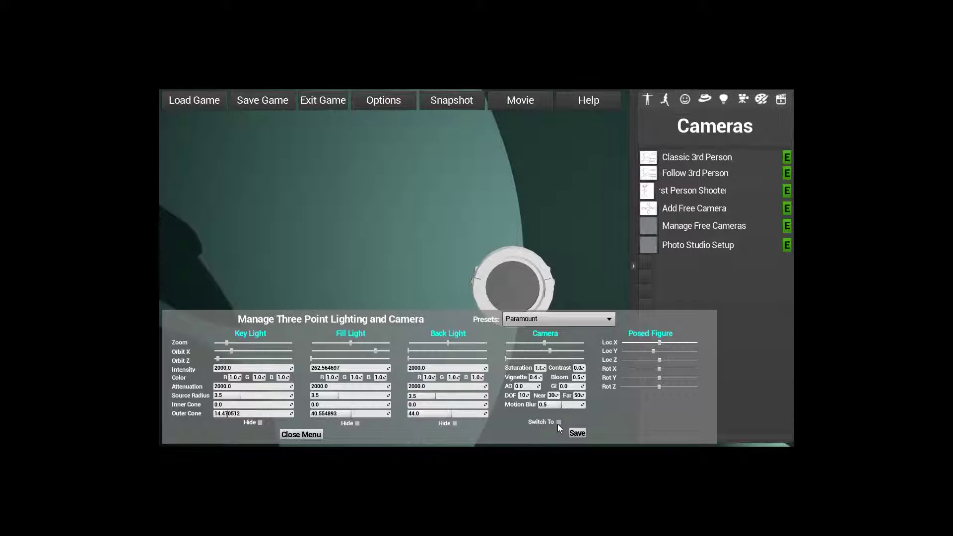
left_click(558, 423)
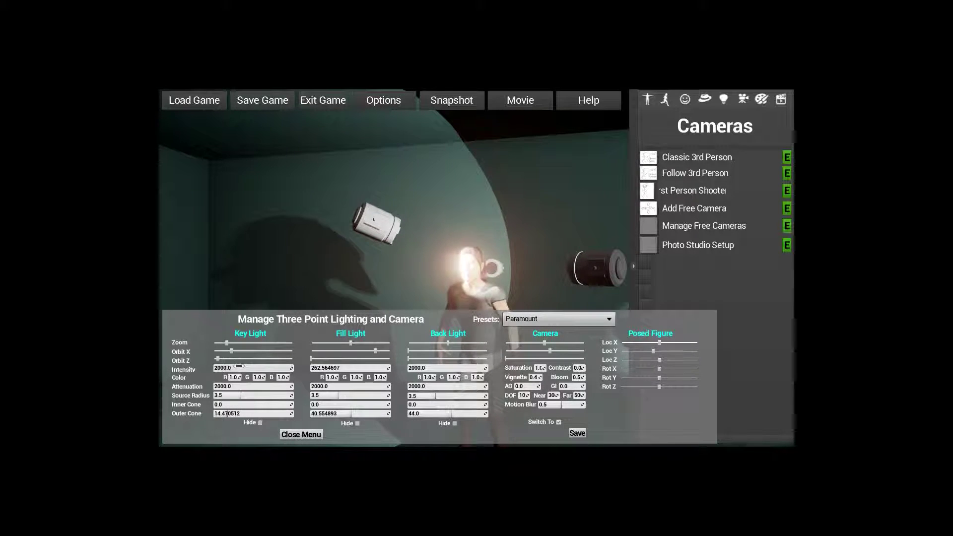
- Drag the key light intensity down from 2000 to about 713.43
left_click_drag(239, 365, 211, 366)
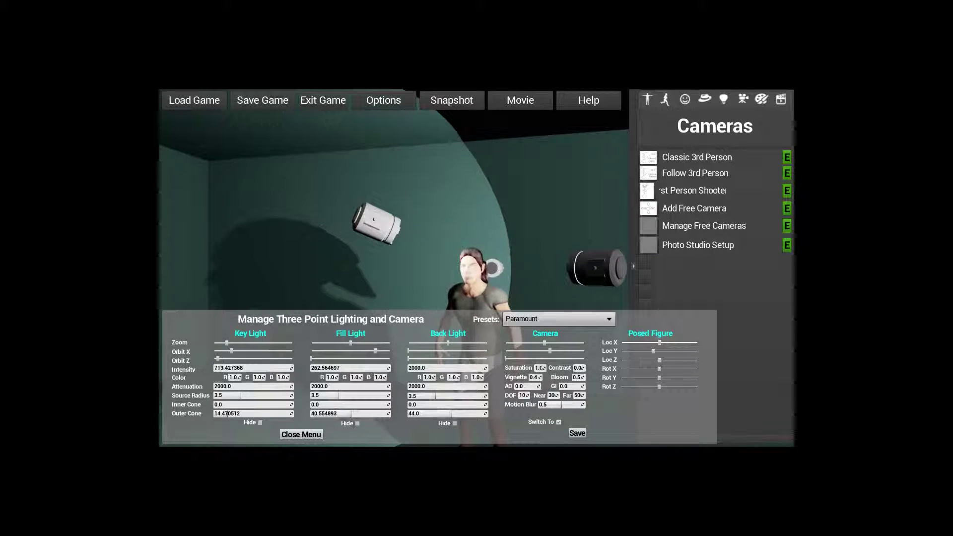
type("2")
key("Return")
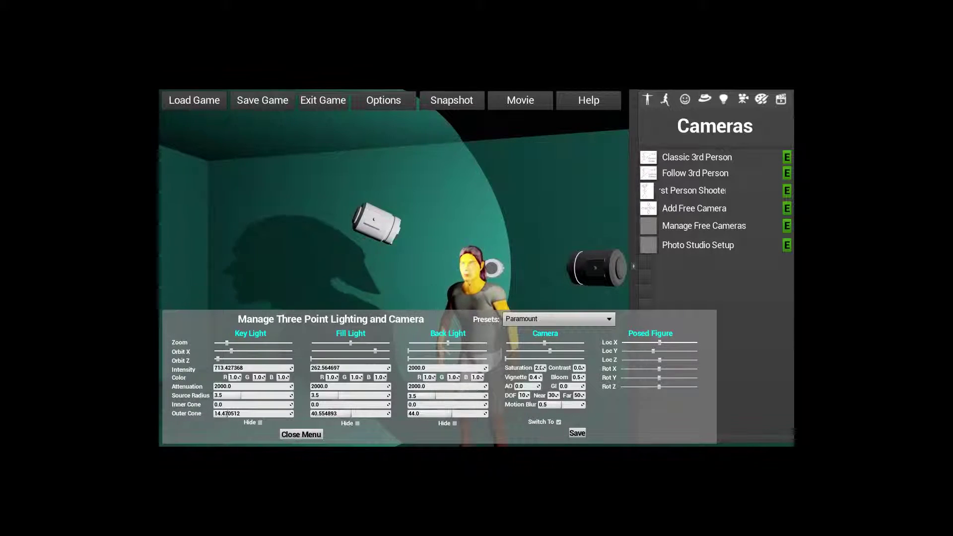
type("1.5")
key("Return")
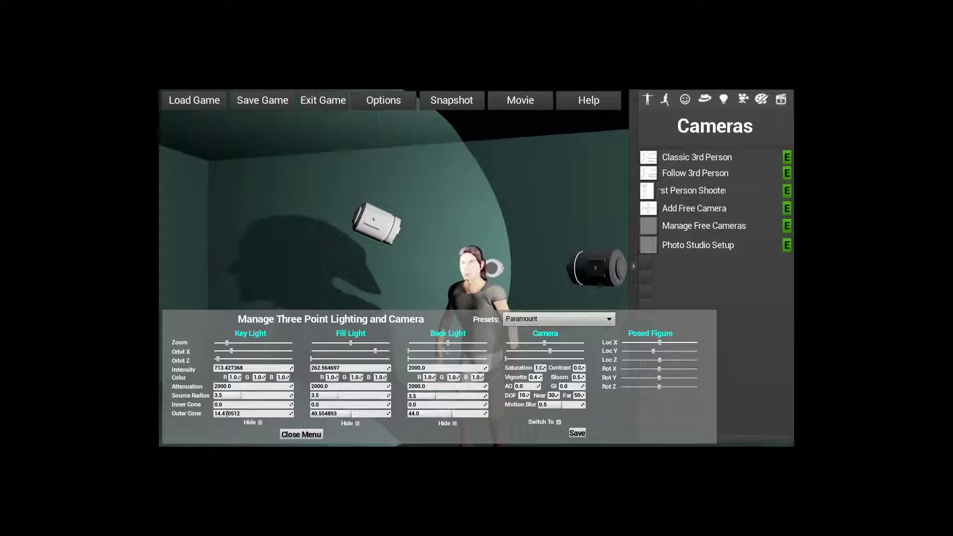
type("1.2")
key("Return")
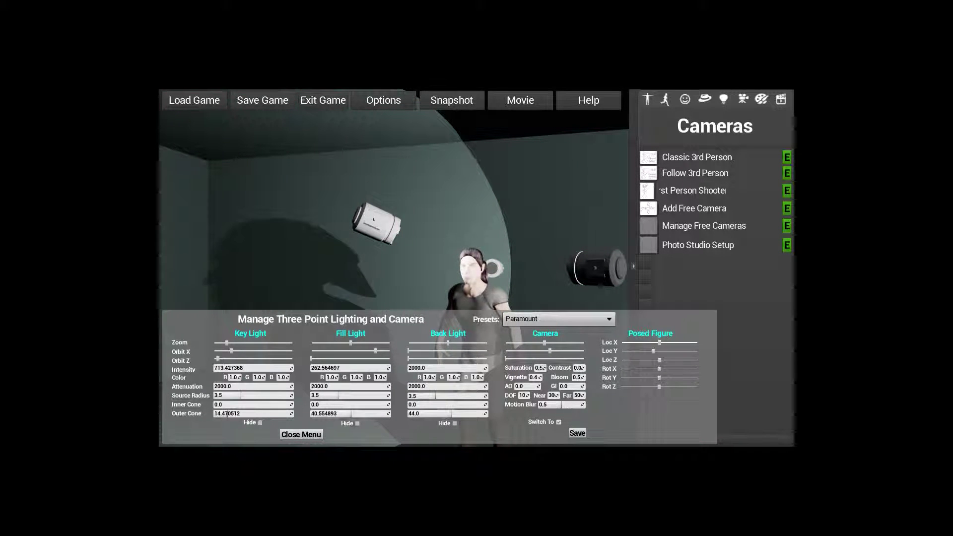
type("-2")
key("Return")
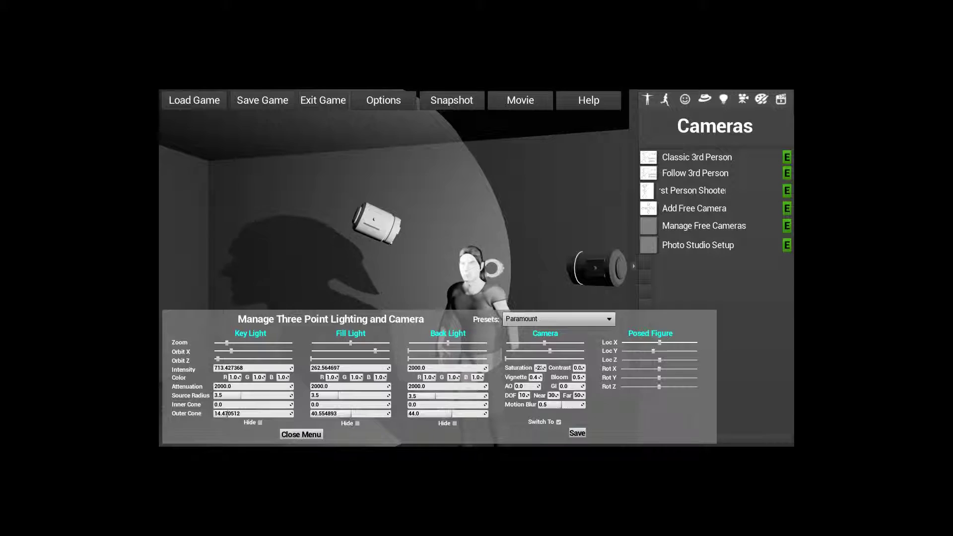
left_click_drag(549, 369, 590, 379)
type("1.0")
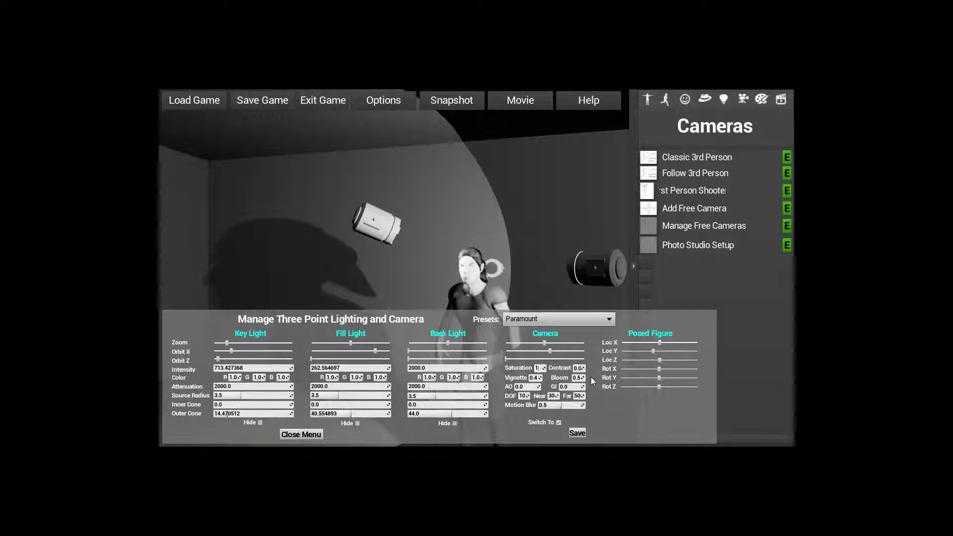
key("Return")
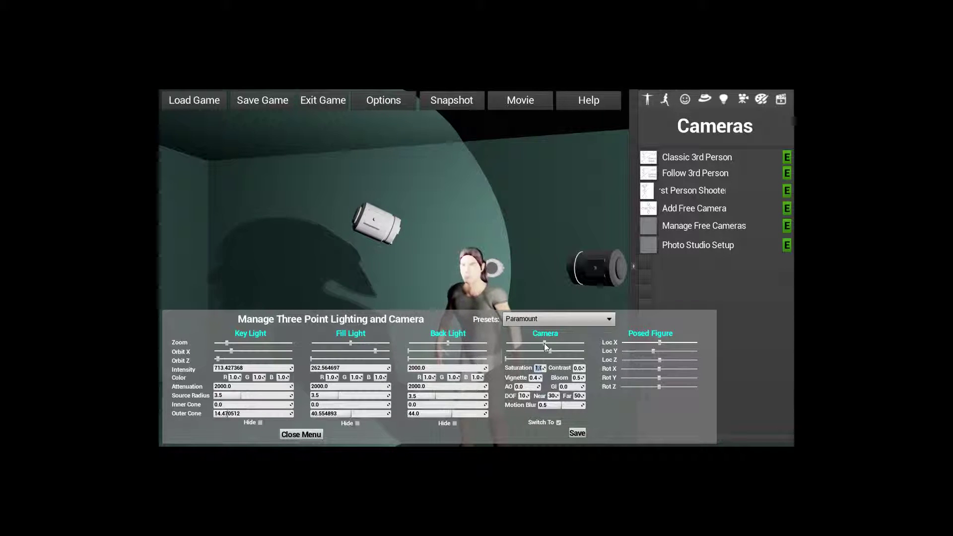
- Zoom the camera in on the face, hide the back light, and orbit to a frontal view
left_click_drag(543, 344, 511, 344)
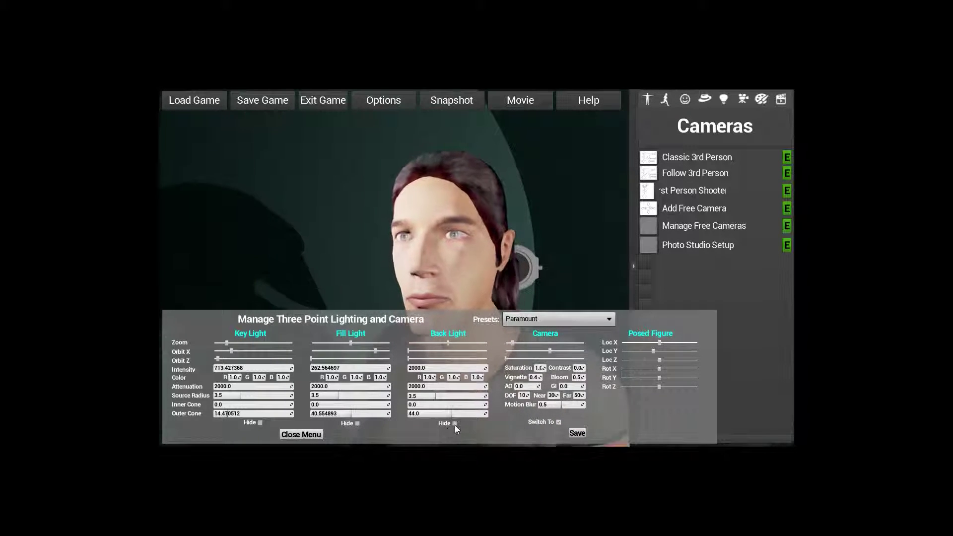
left_click(455, 424)
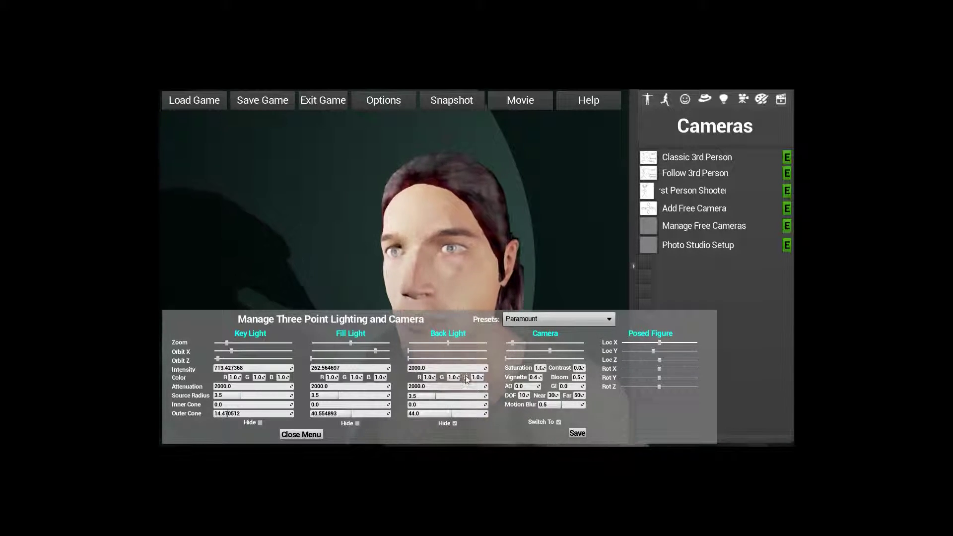
left_click_drag(550, 351, 536, 349)
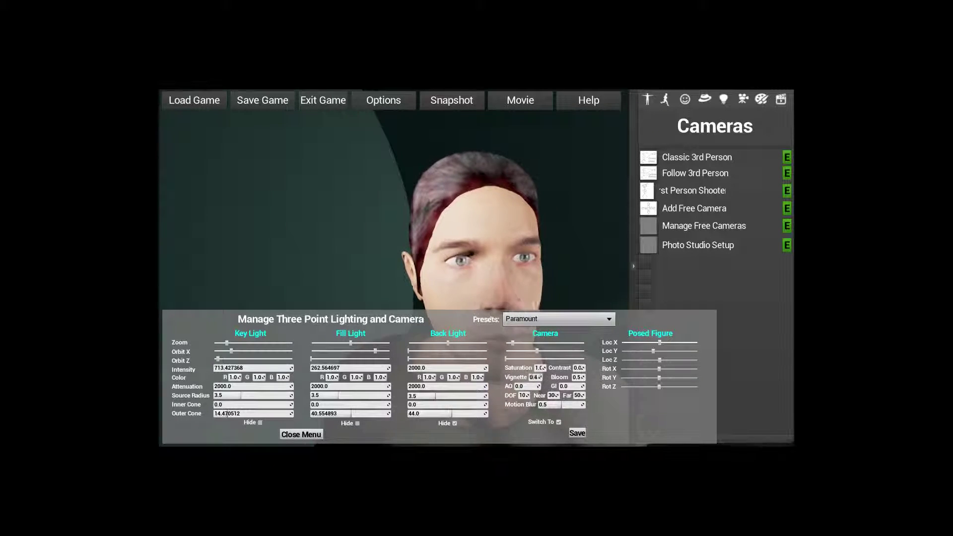
- Increase the camera vignette, widen the fill light's inner cone, and orbit the camera to centre the head
mouse_move(535, 377)
left_mouse_down()
mouse_move(566, 376)
mouse_move(521, 377)
left_mouse_up()
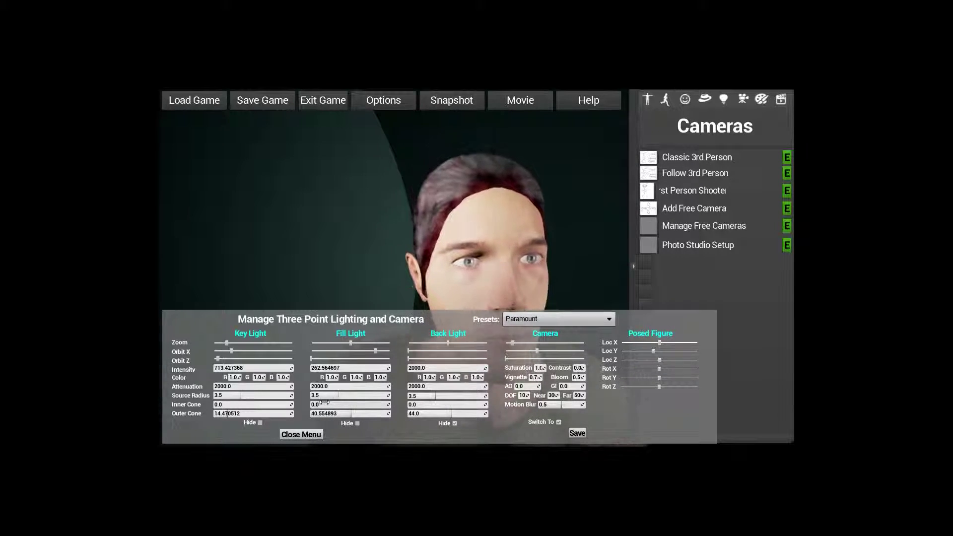
mouse_move(324, 402)
left_mouse_down()
mouse_move(349, 402)
mouse_move(347, 413)
mouse_move(320, 414)
mouse_move(339, 404)
left_mouse_up()
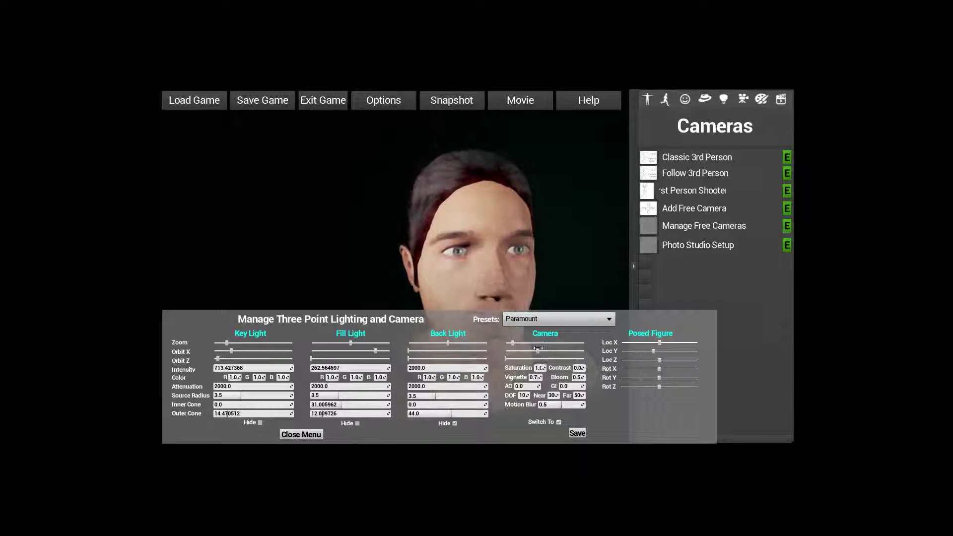
left_click_drag(538, 349, 542, 348)
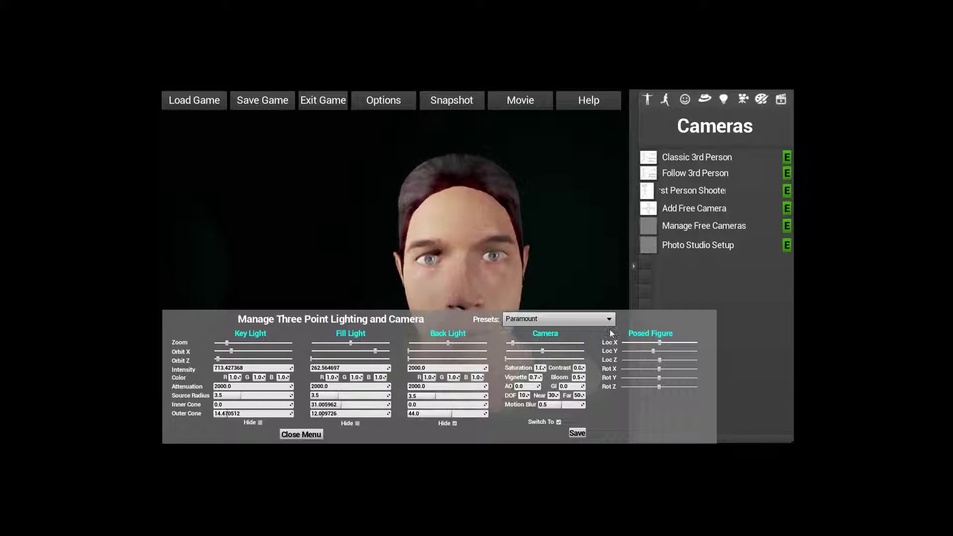
- Apply the Loop lighting preset, then switch to the Rembrandt preset
left_click(610, 320)
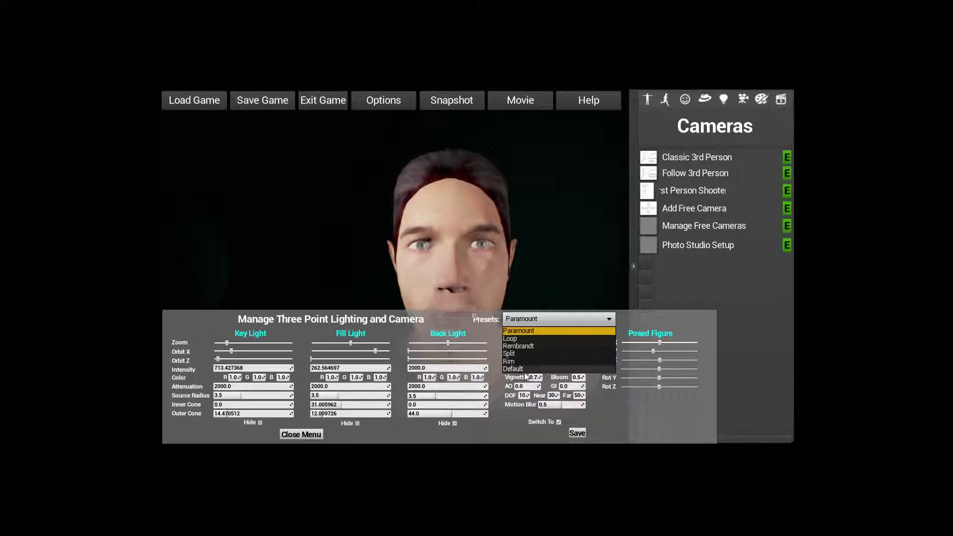
left_click(522, 341)
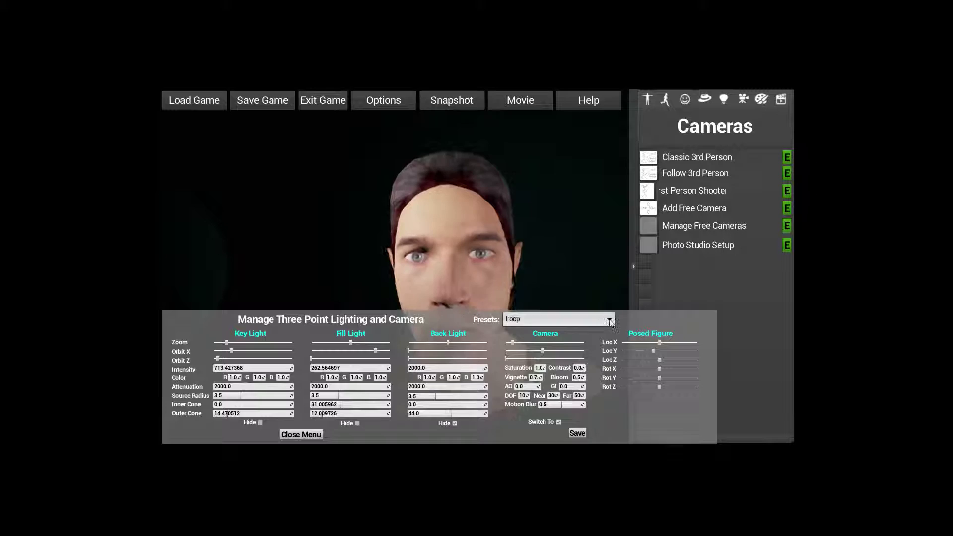
left_click(527, 319)
left_click(529, 347)
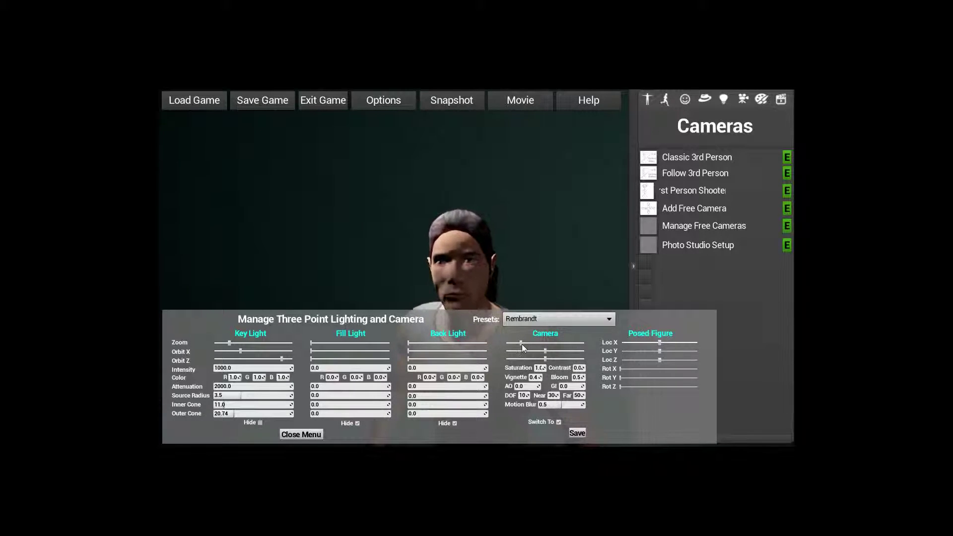
- Zoom the studio camera in to a close-up of the Rembrandt-lit face
left_click_drag(520, 342, 515, 343)
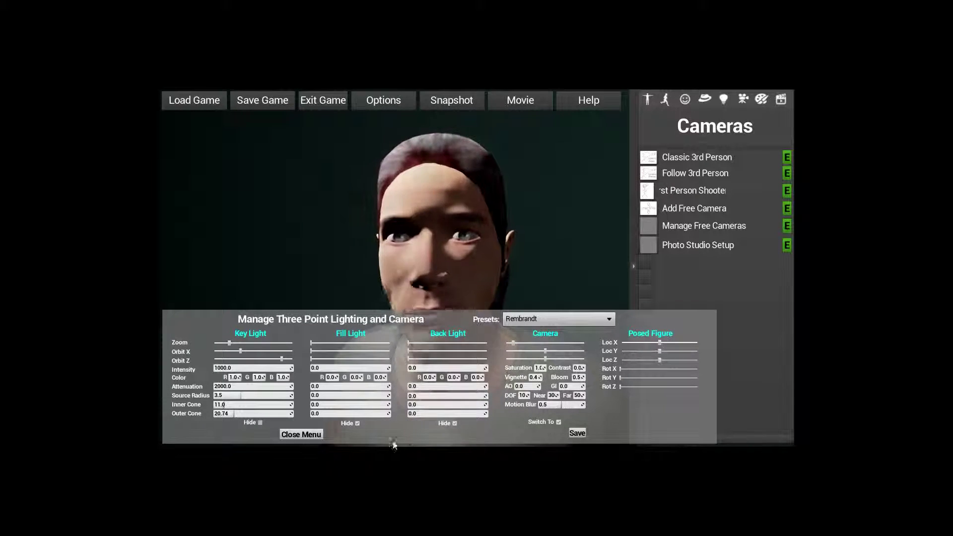
- Close the Manage Three Point Lighting and Camera menu to reveal the full portrait
left_click(311, 433)
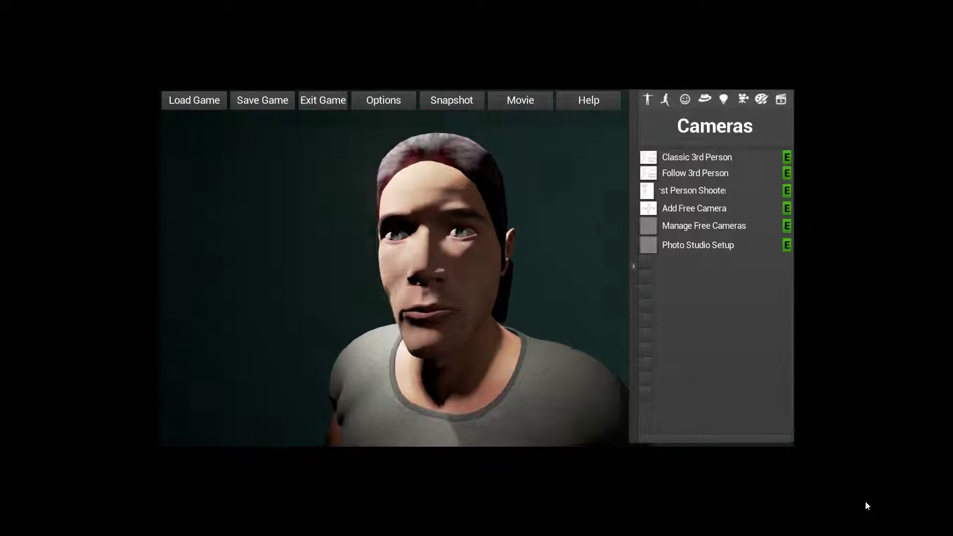